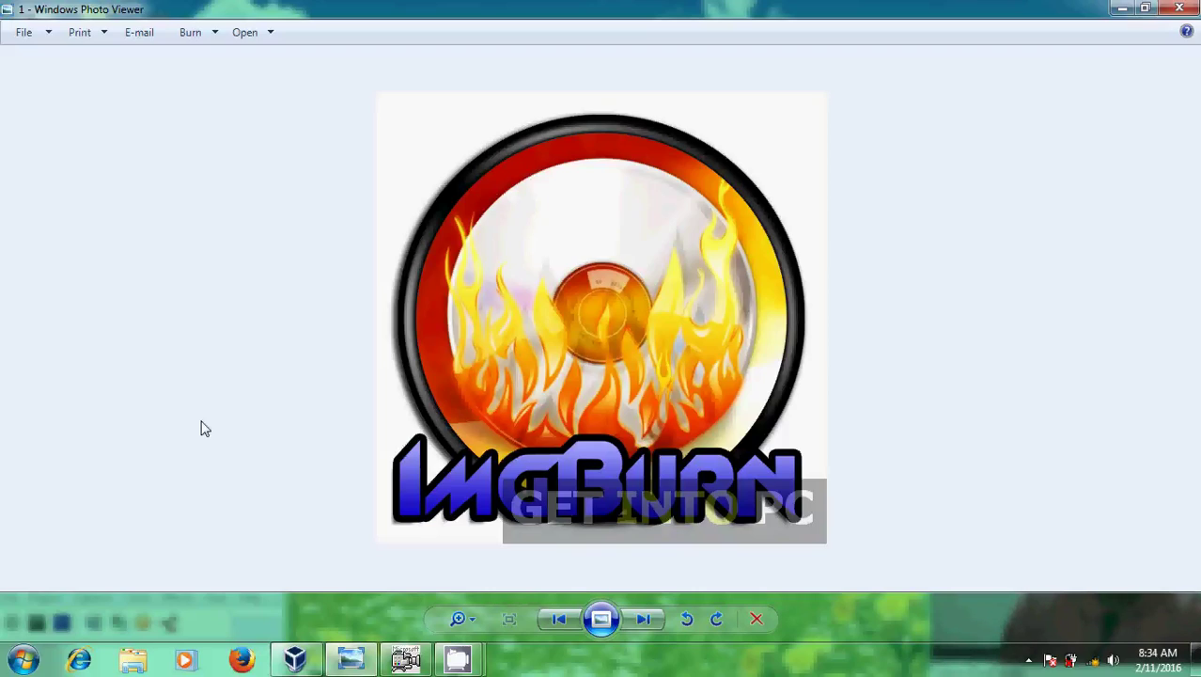
- Advance to the second picture, minimize the photo viewer, and open ImgBurn in its mode for writing files/folders to disc
key("Right")
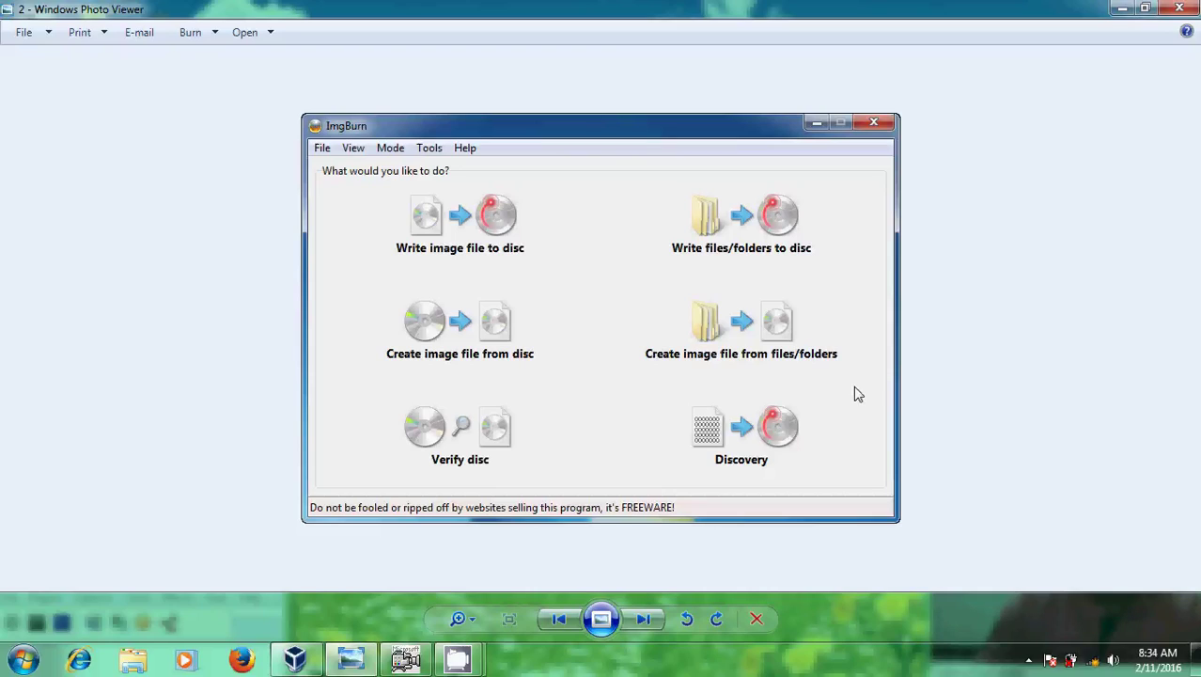
left_click(1124, 8)
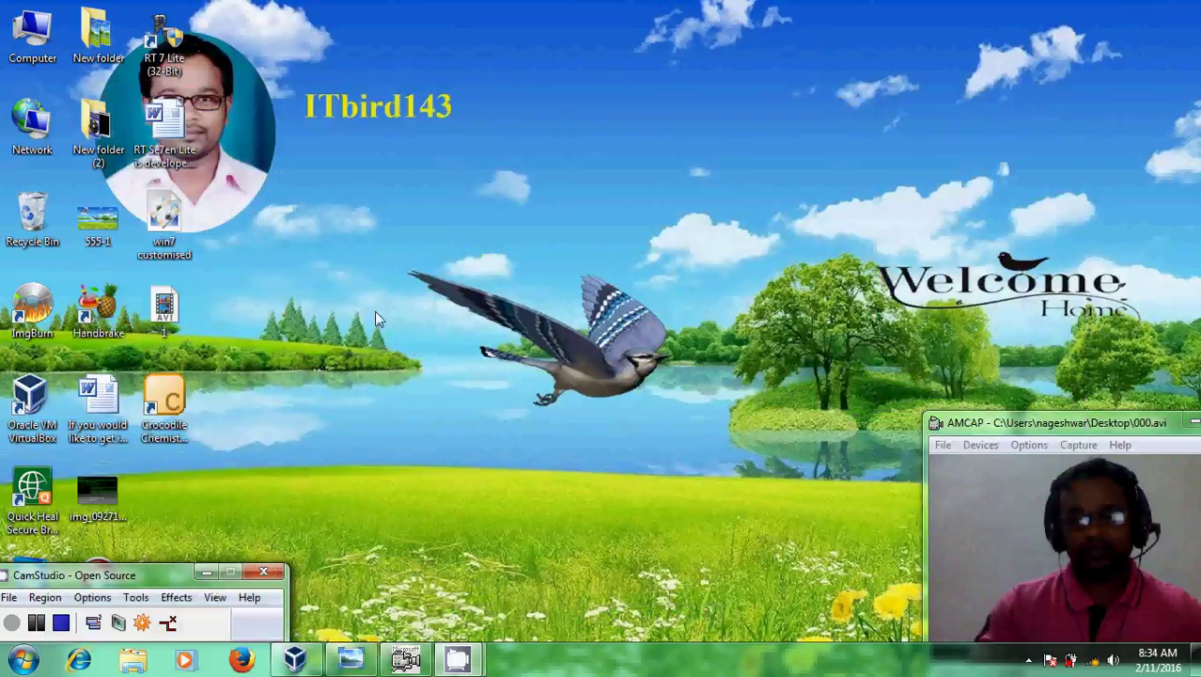
right_click(37, 313)
left_click(157, 267)
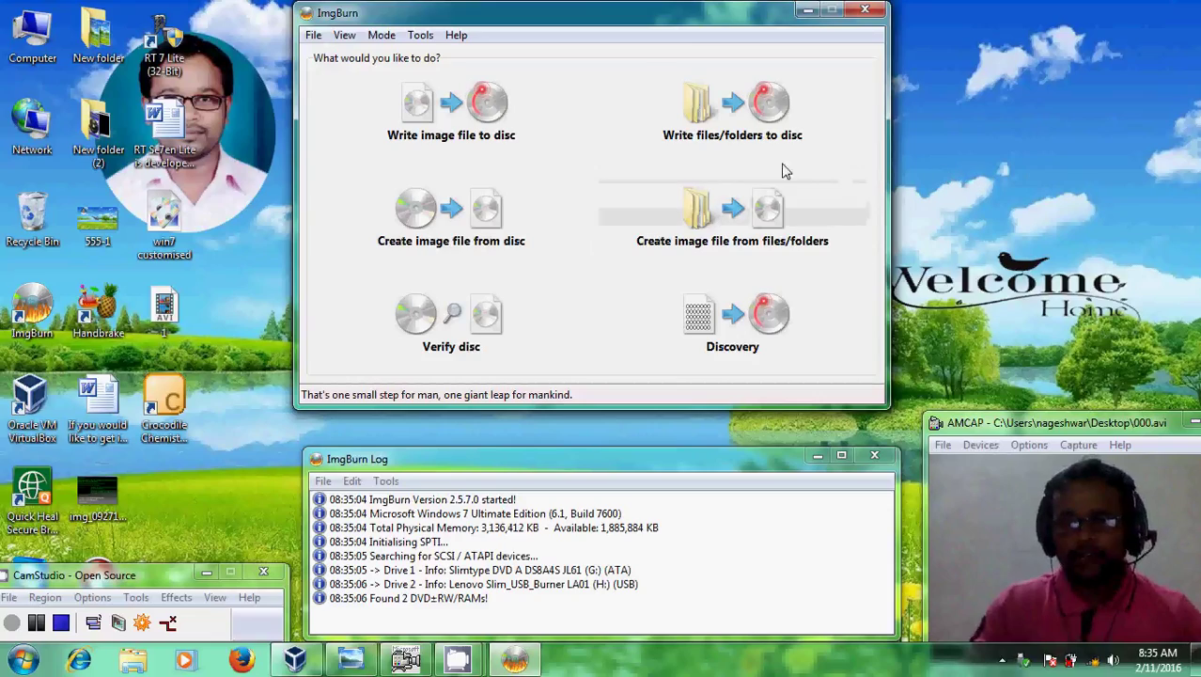
left_click(720, 135)
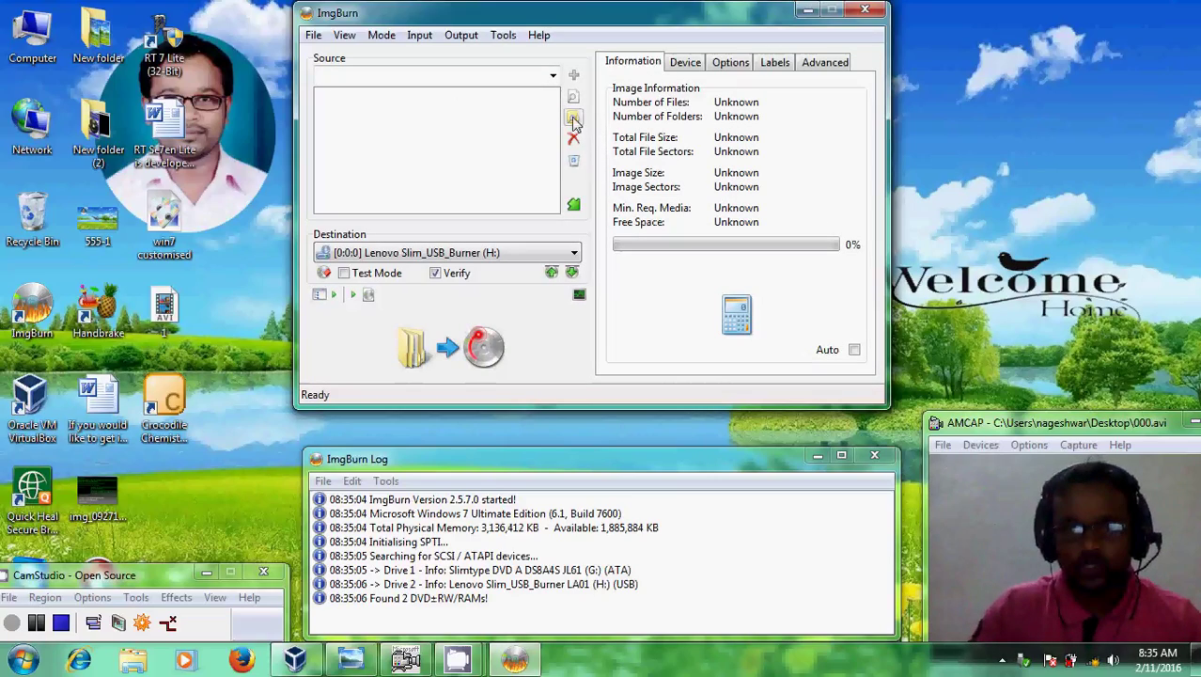
- Add the folder E:\WINDOWS 7 ISO as the source and select Lenovo Slim_USB_Burner (H:) as the destination drive
left_click(574, 120)
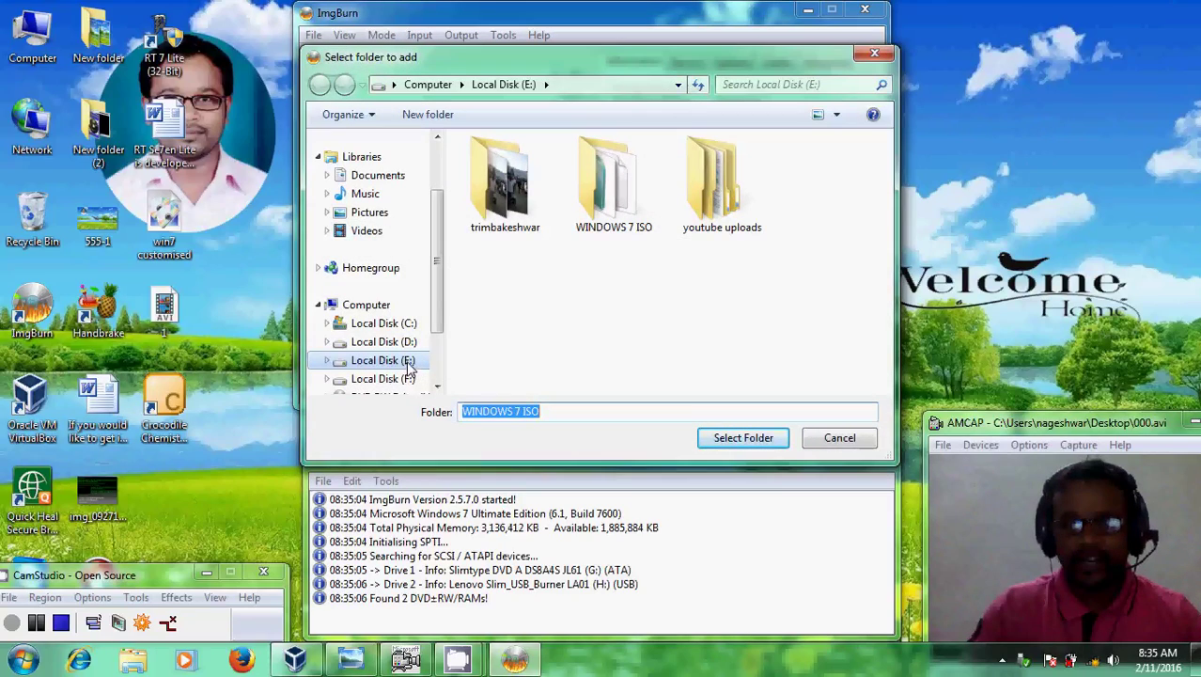
left_click(625, 207)
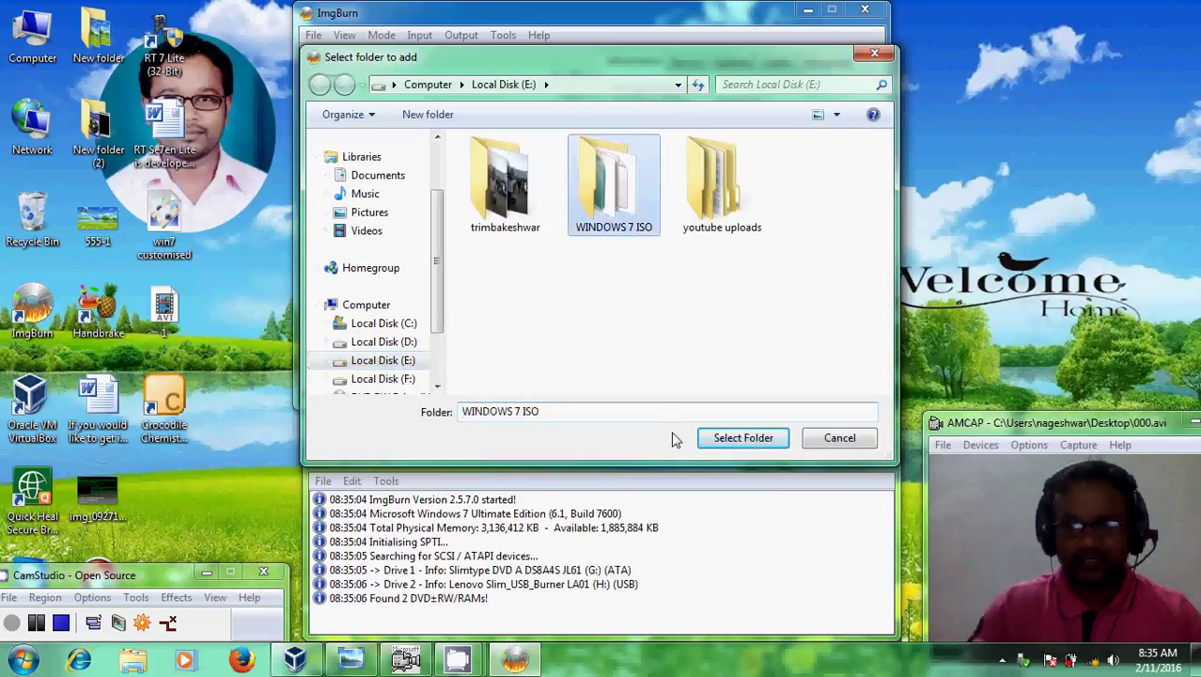
left_click(750, 438)
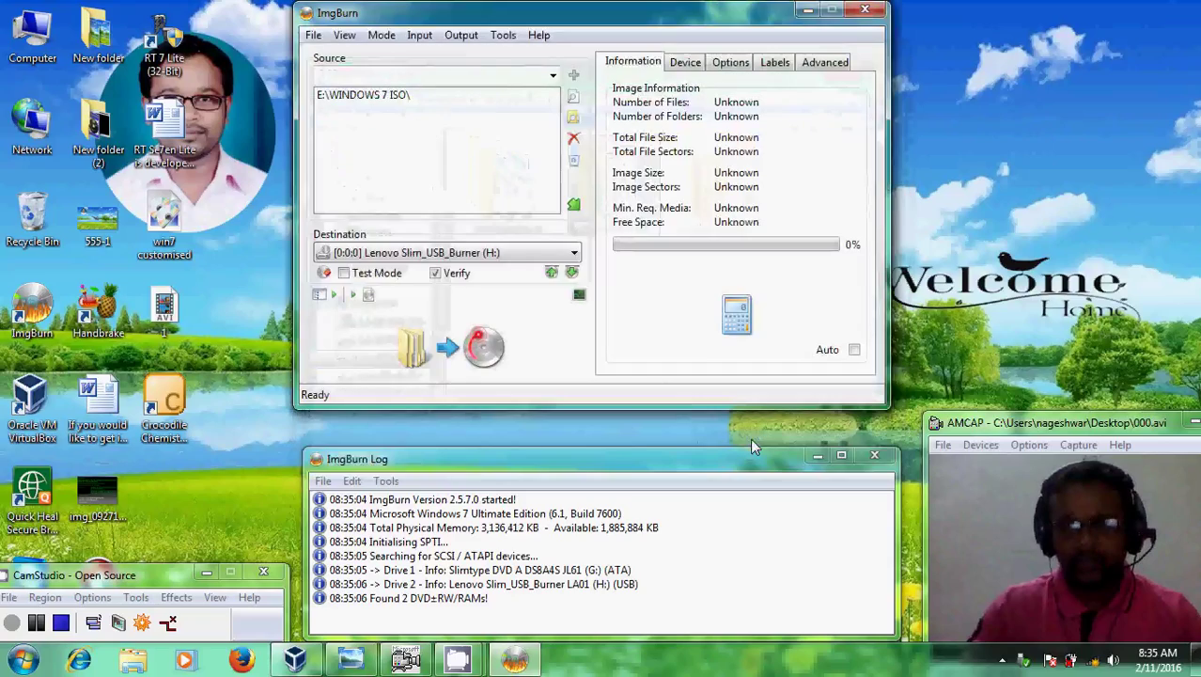
left_click(573, 253)
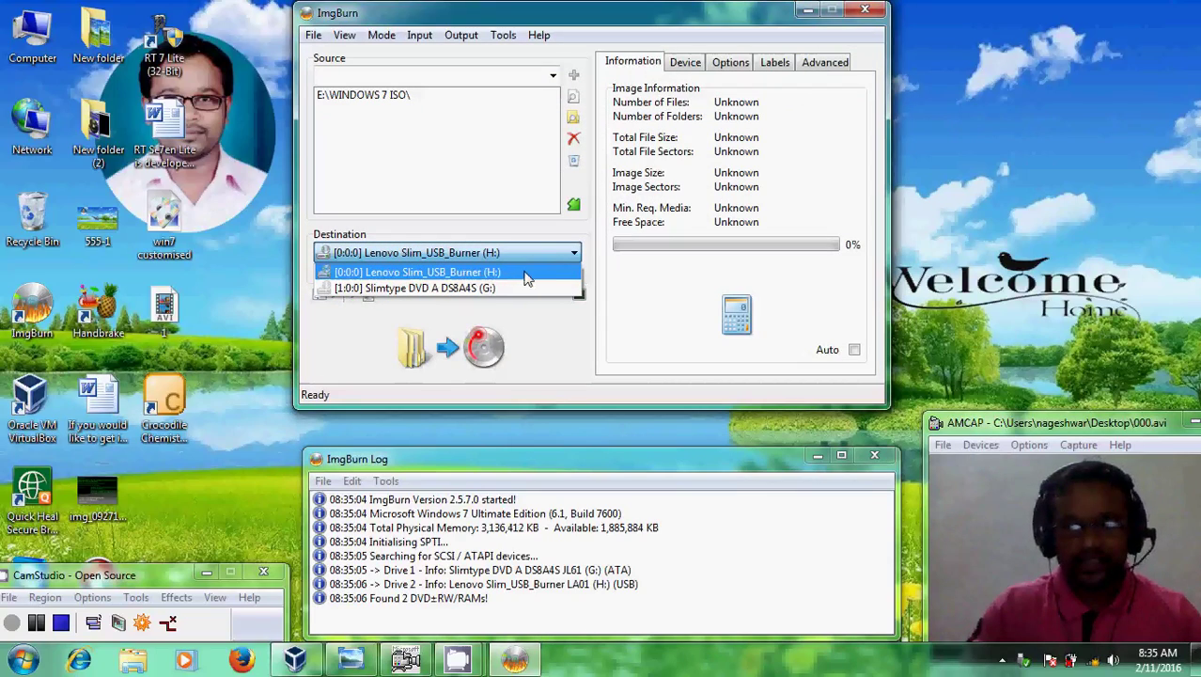
left_click(527, 275)
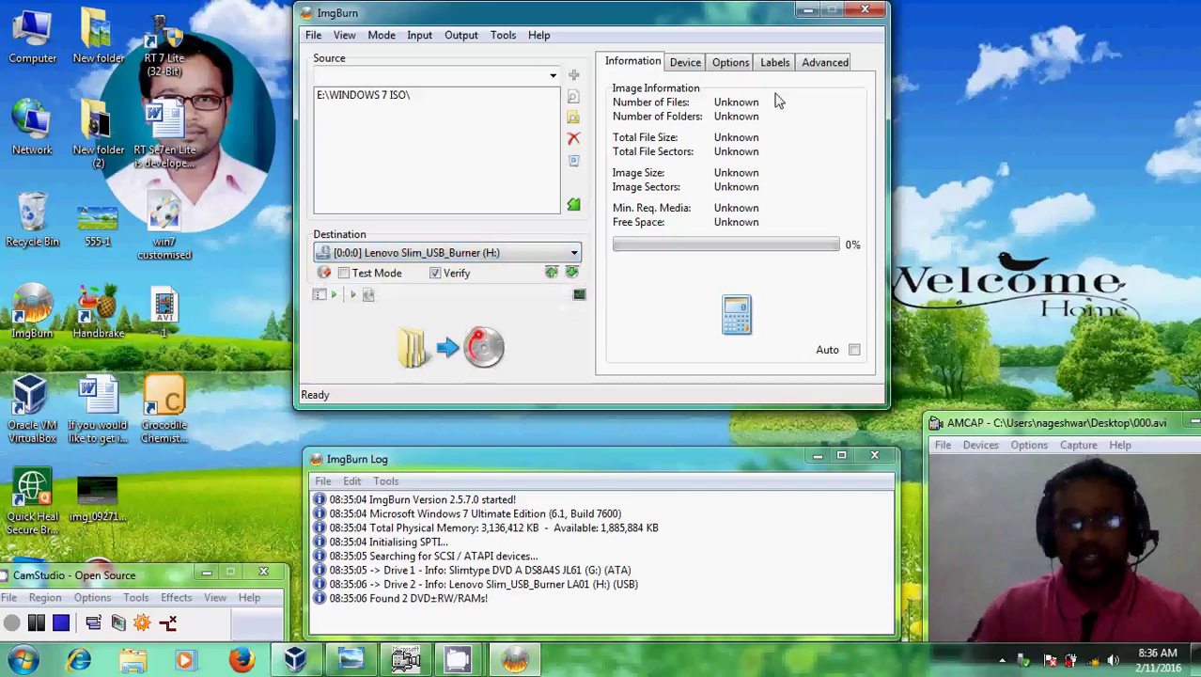
- Make the image bootable in the advanced settings, using ETFSBOOT from E:\WINDOWS 7 ISO\BOOT as the boot image
left_click(835, 66)
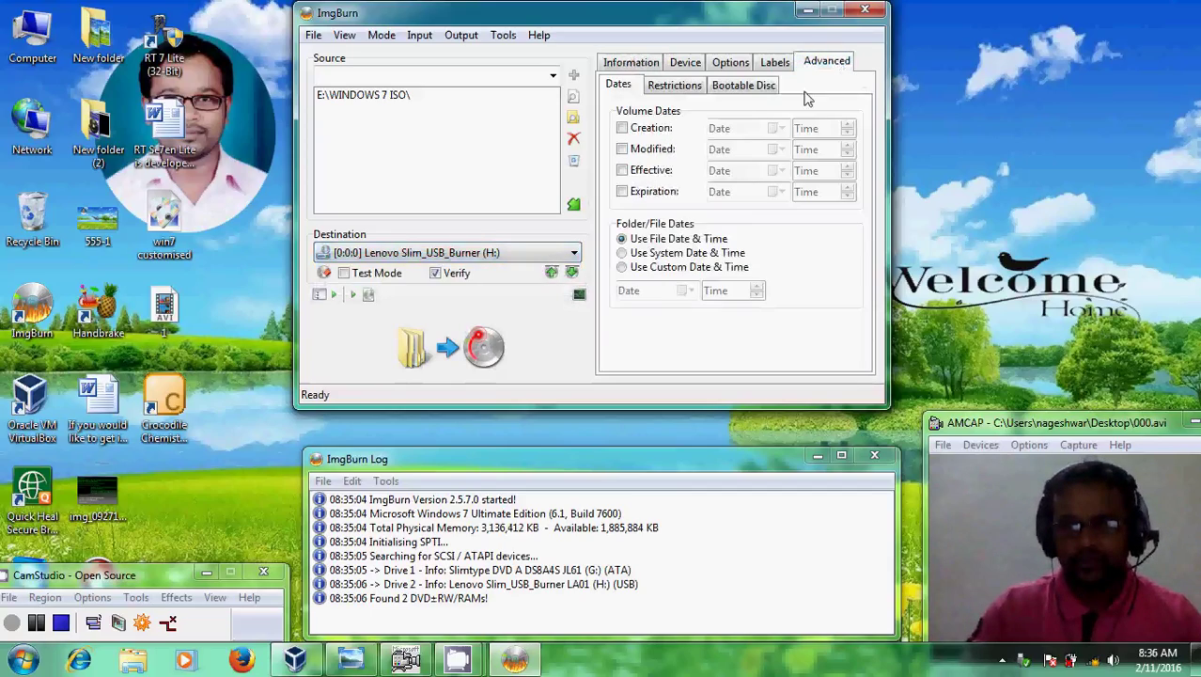
left_click(753, 91)
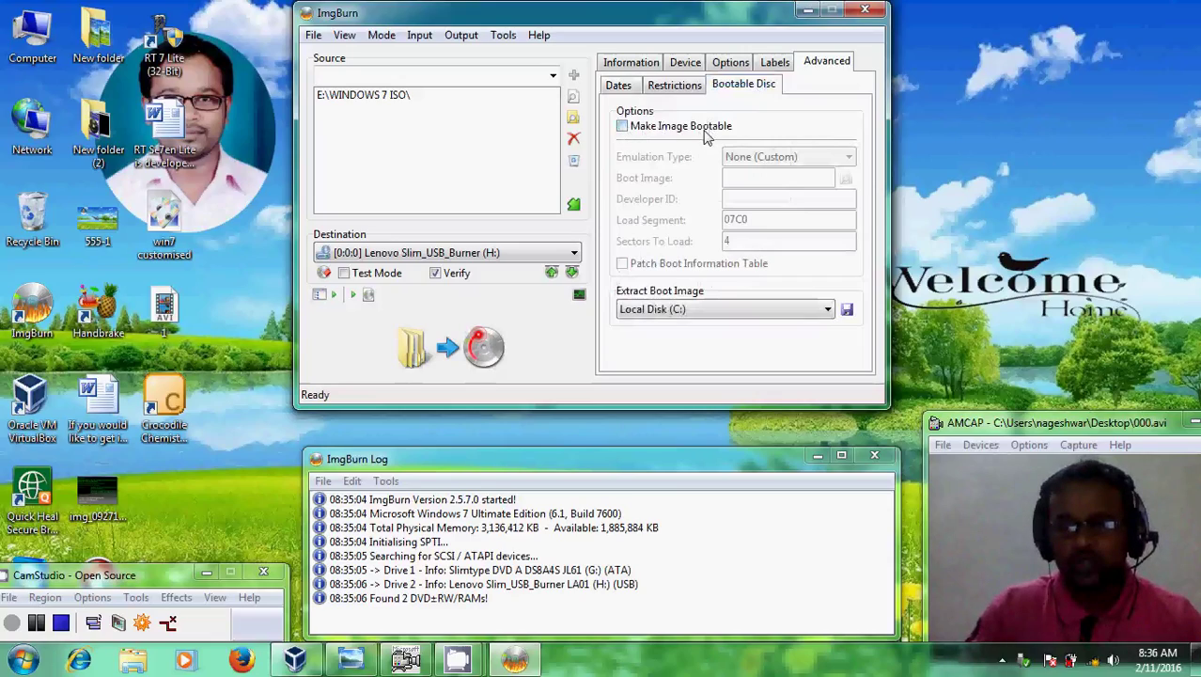
left_click(624, 128)
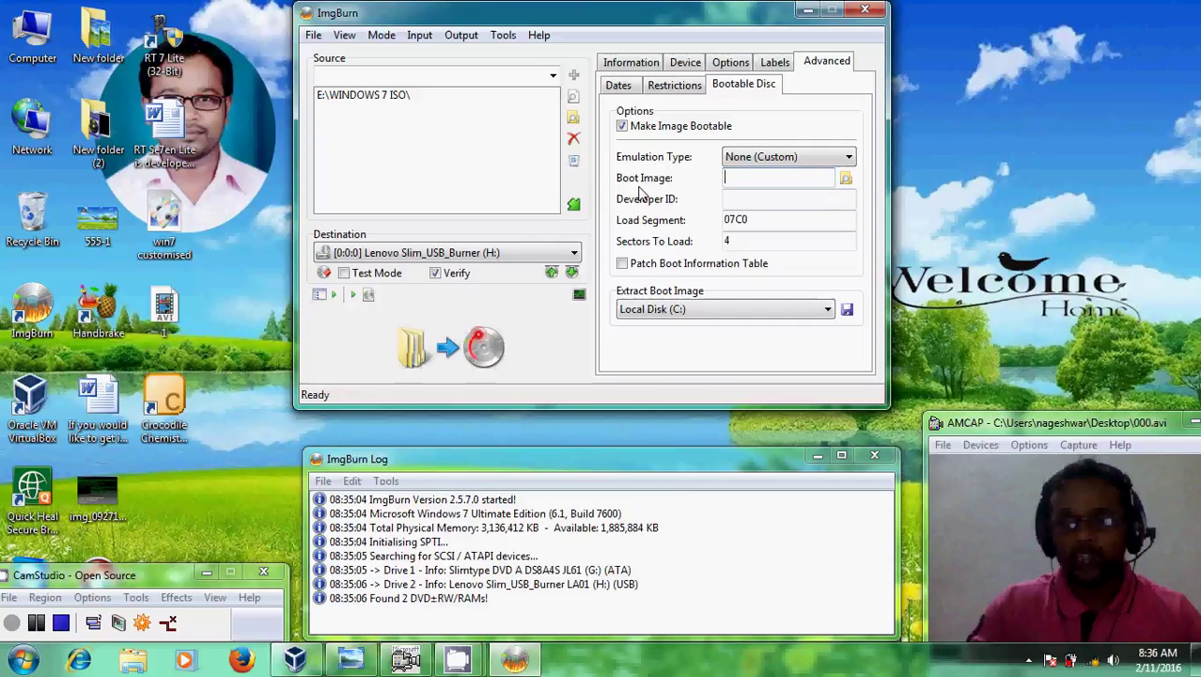
left_click(846, 179)
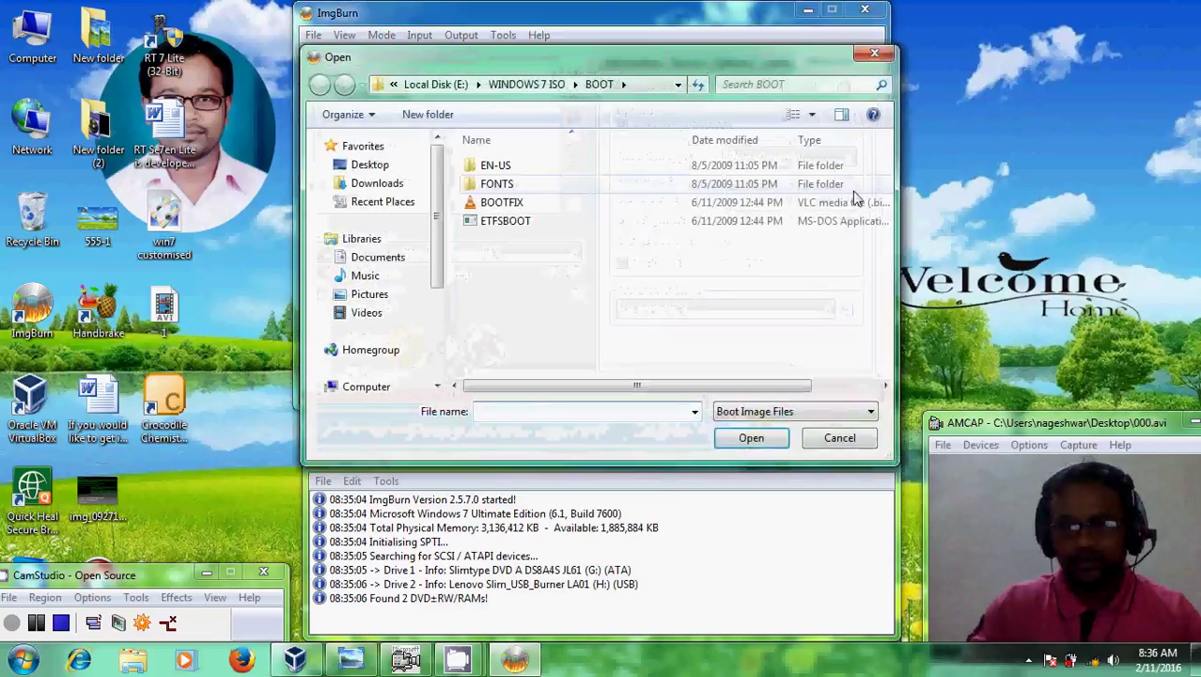
scroll(395, 277, "down", 3)
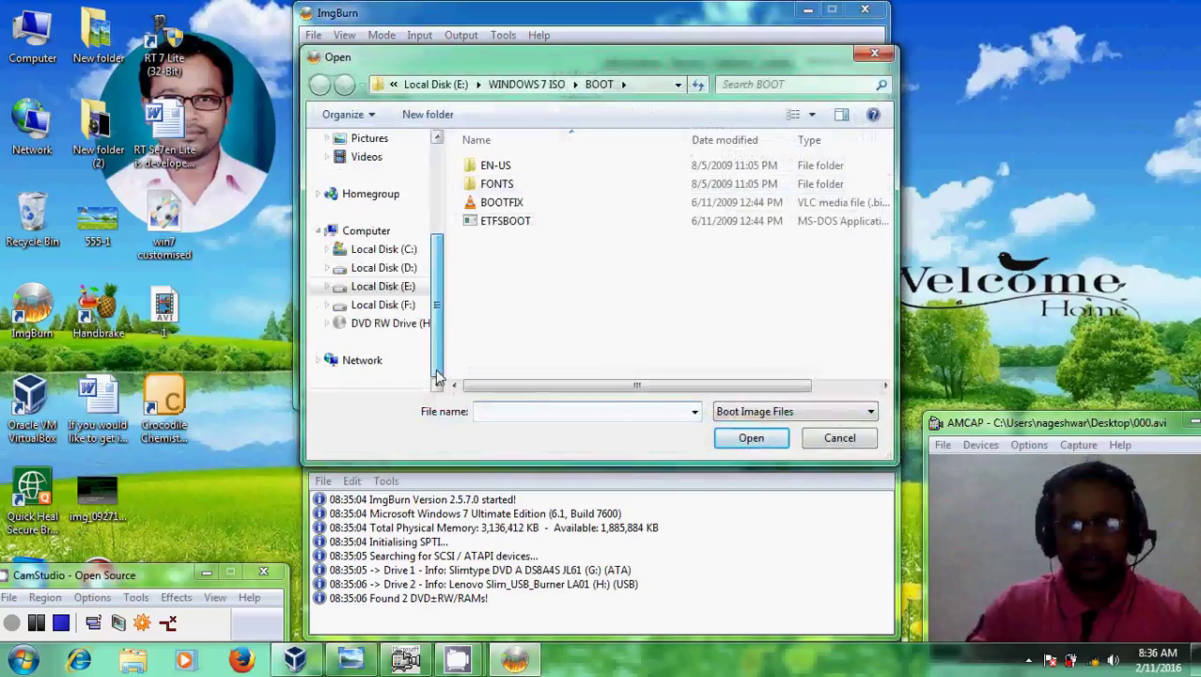
left_click(387, 287)
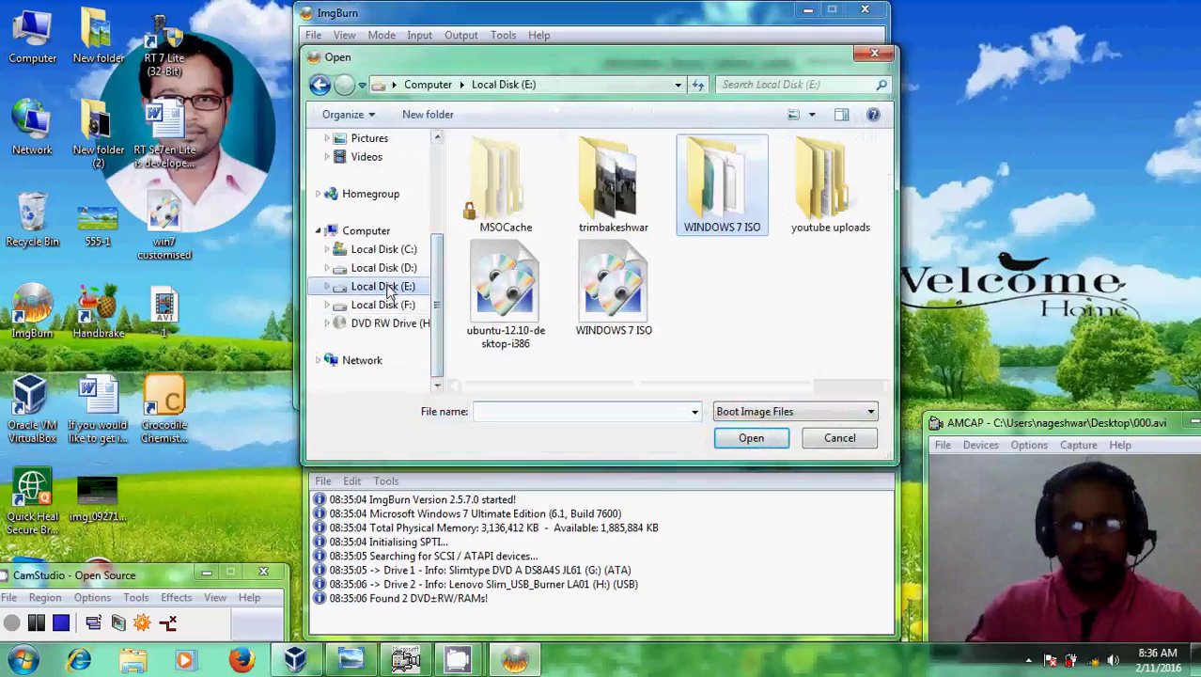
double_click(728, 205)
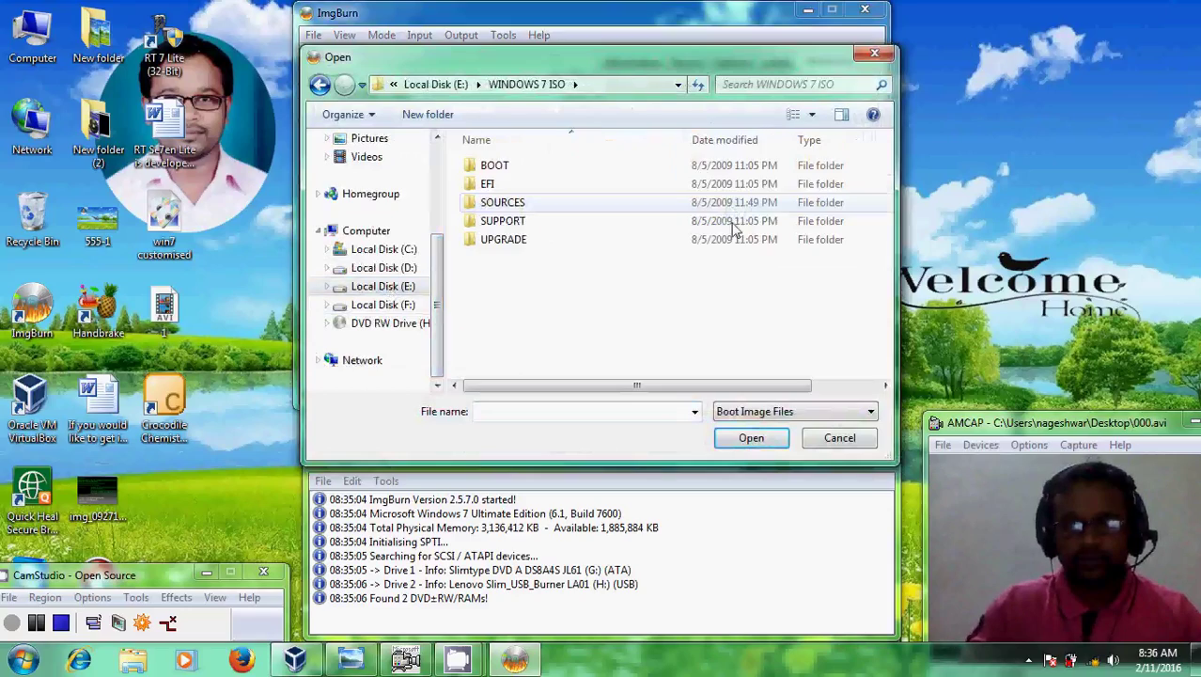
double_click(530, 167)
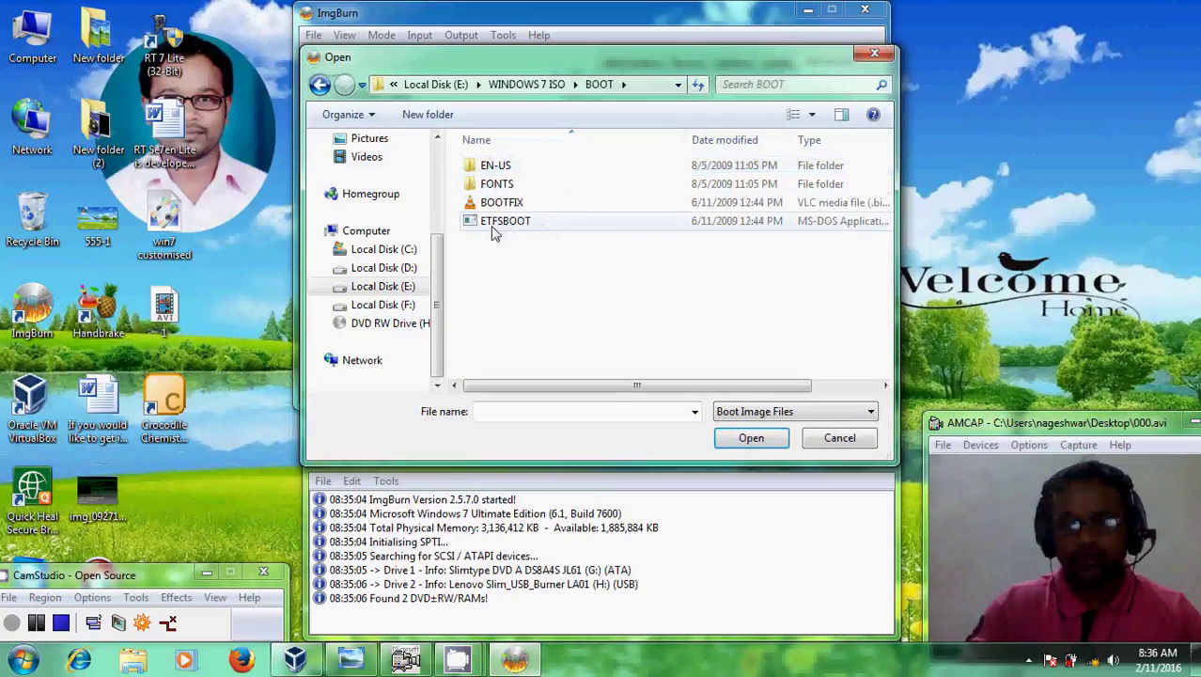
left_click(554, 222)
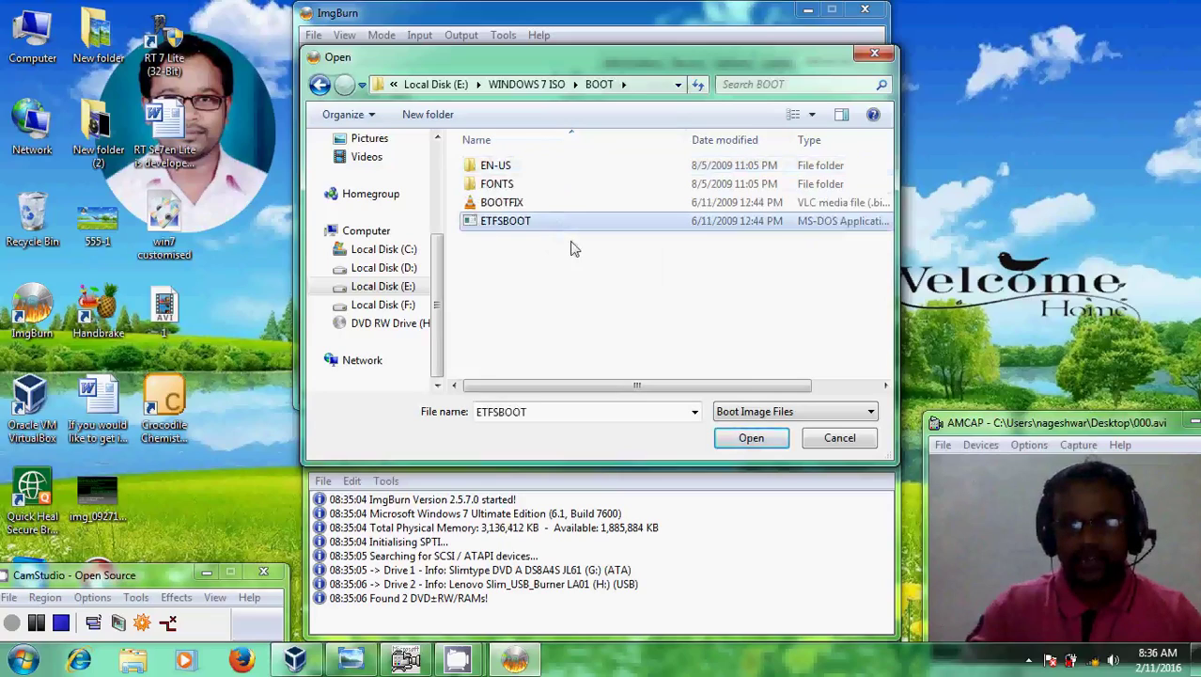
left_click(742, 438)
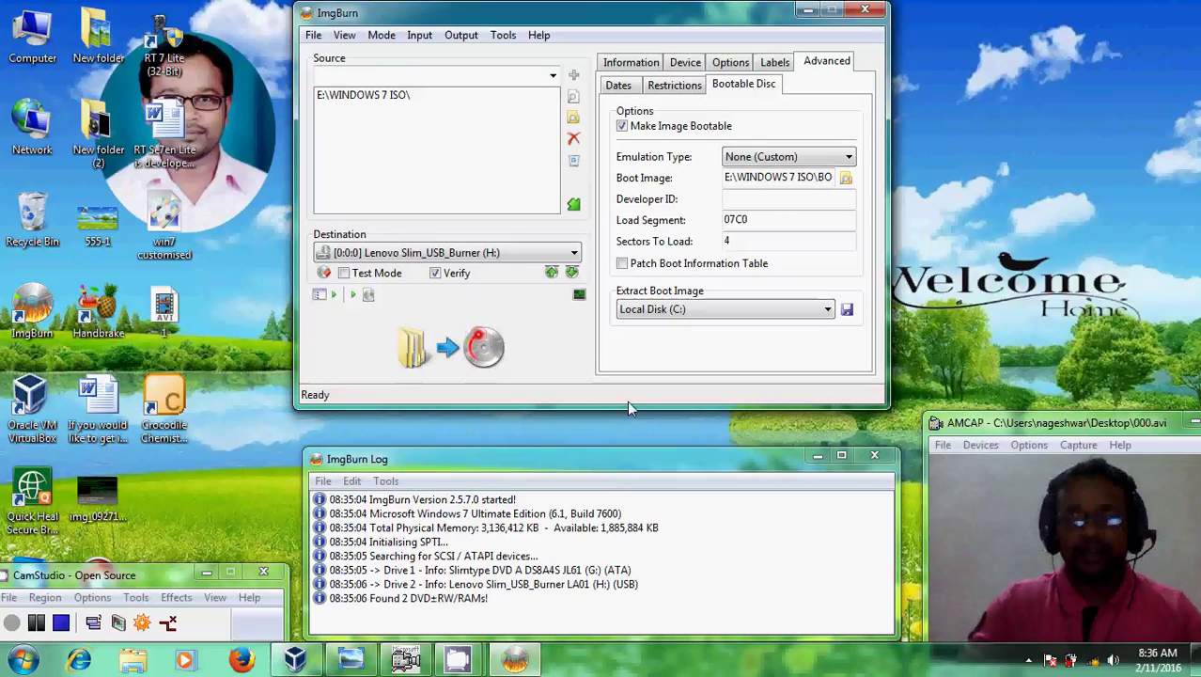
- Burn and verify the disc, accepting 8 sectors to load and the suggested volume label WINDOWS 7 ISO, and close ImgBurn
left_click(449, 348)
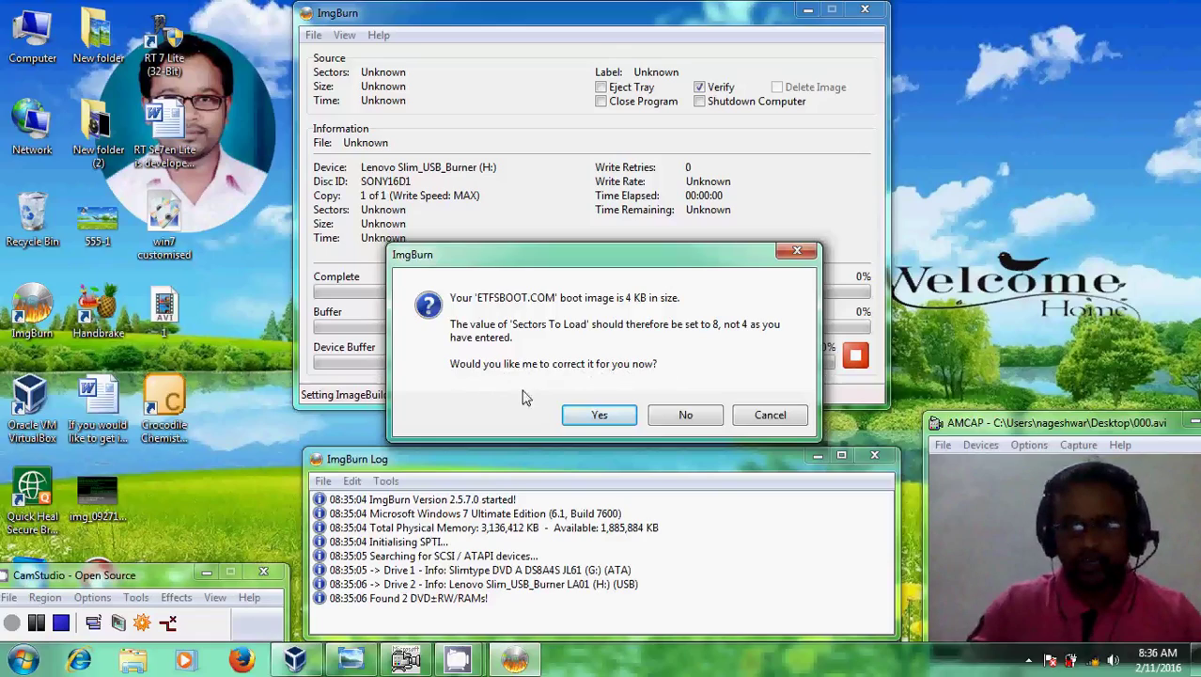
left_click(600, 415)
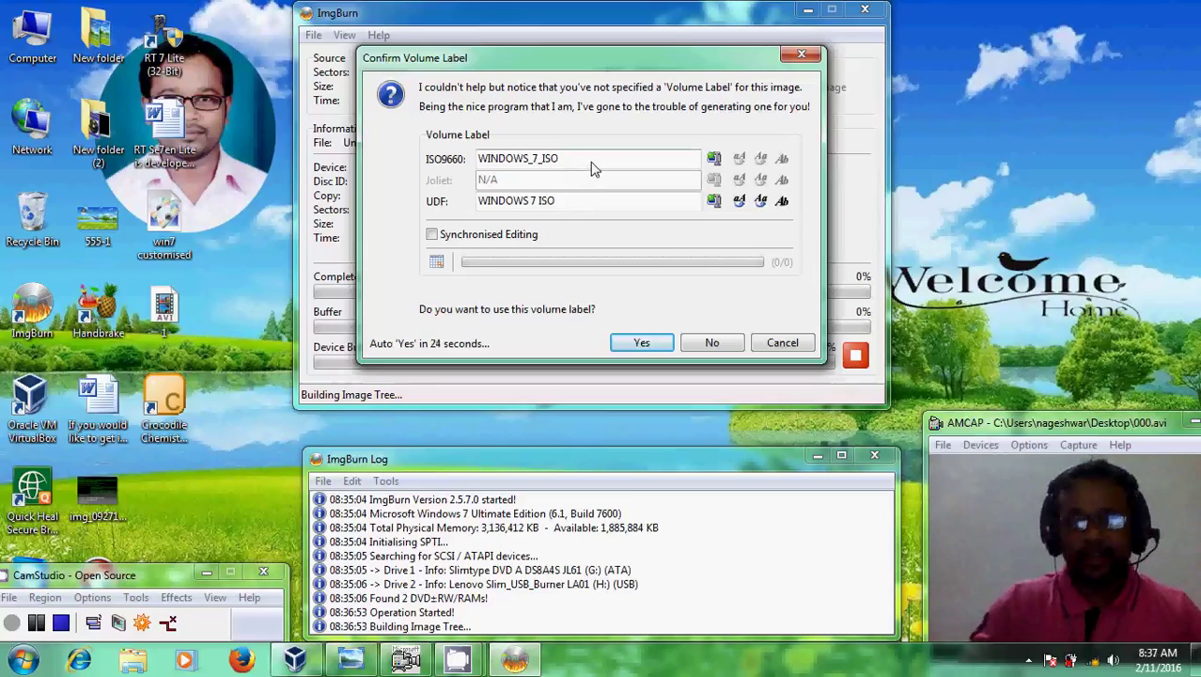
left_click(642, 343)
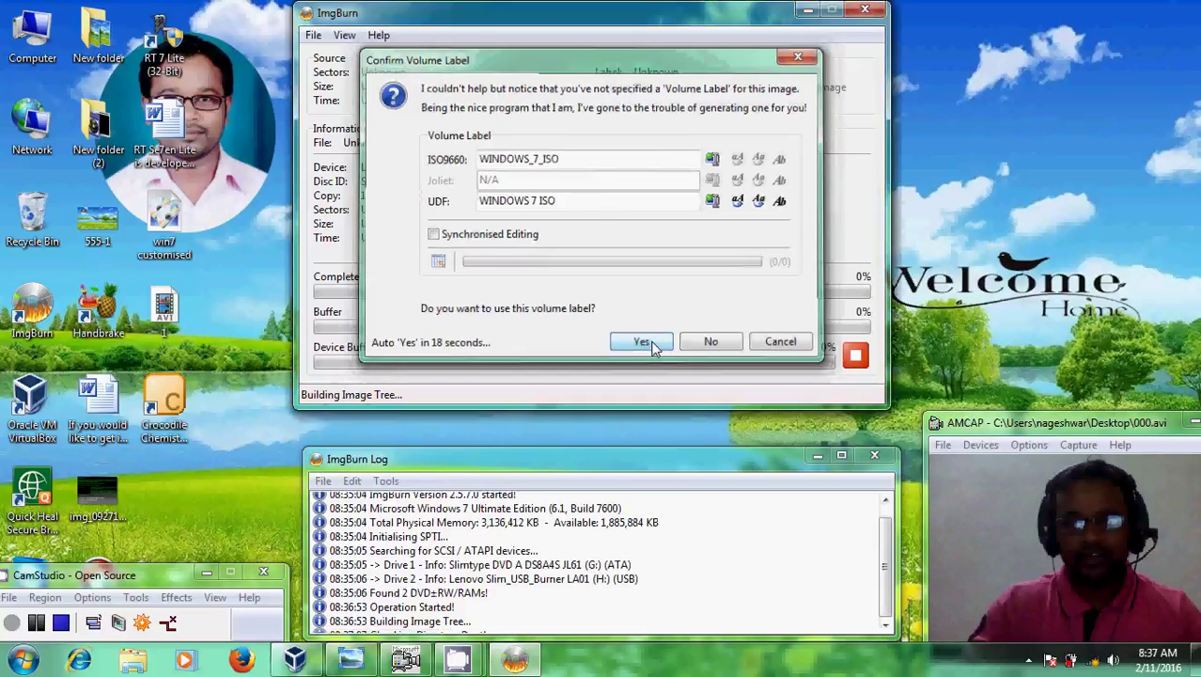
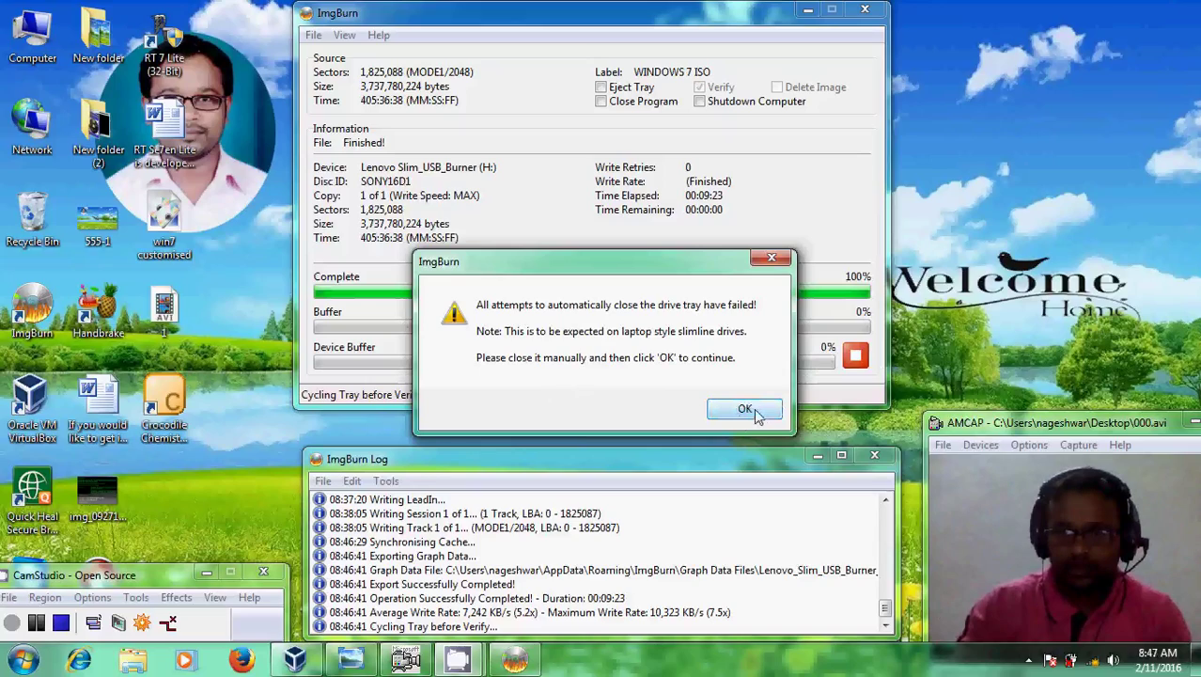
left_click(744, 409)
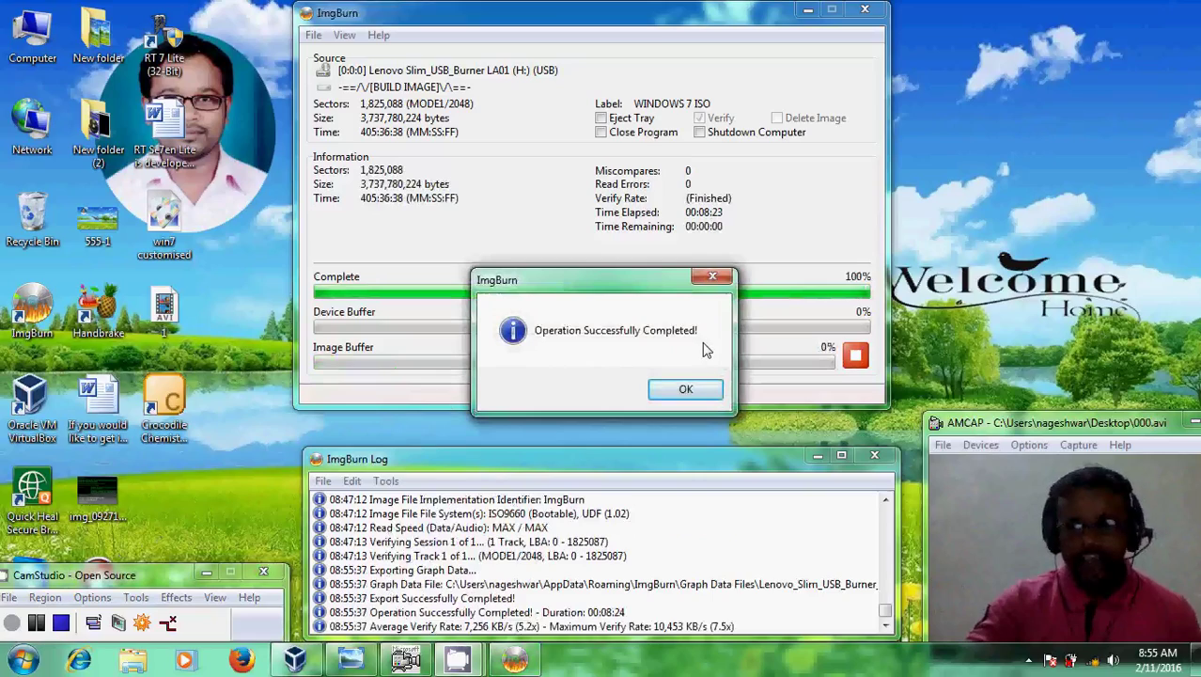
left_click(709, 392)
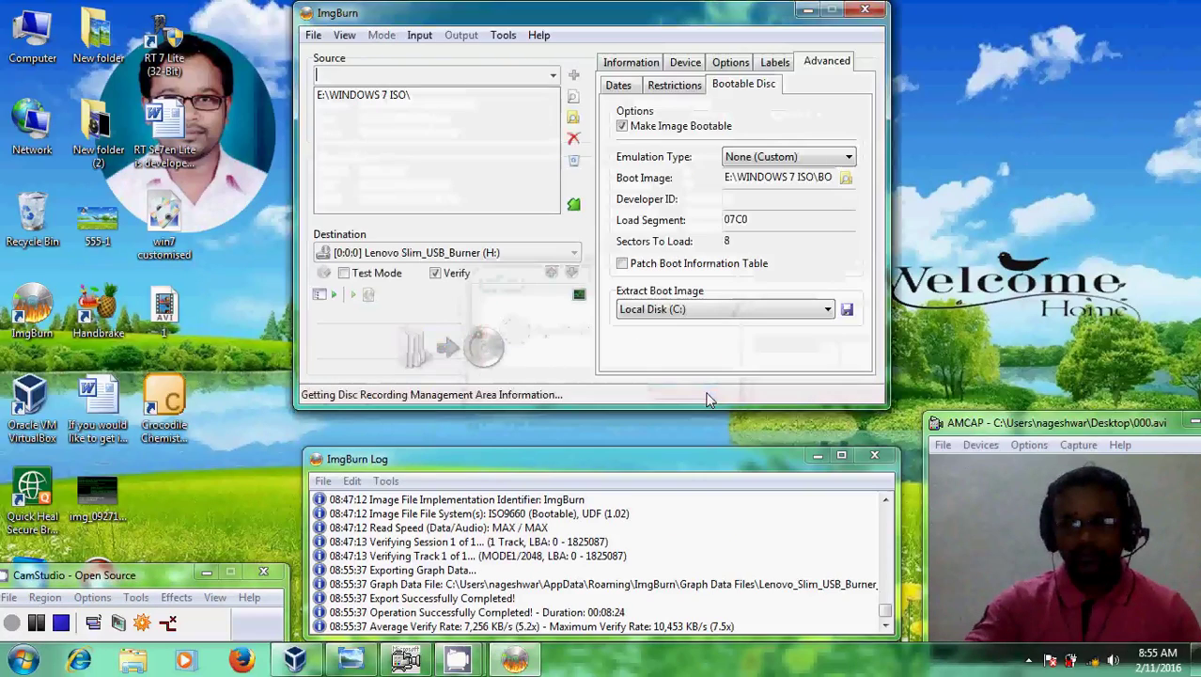
left_click(878, 11)
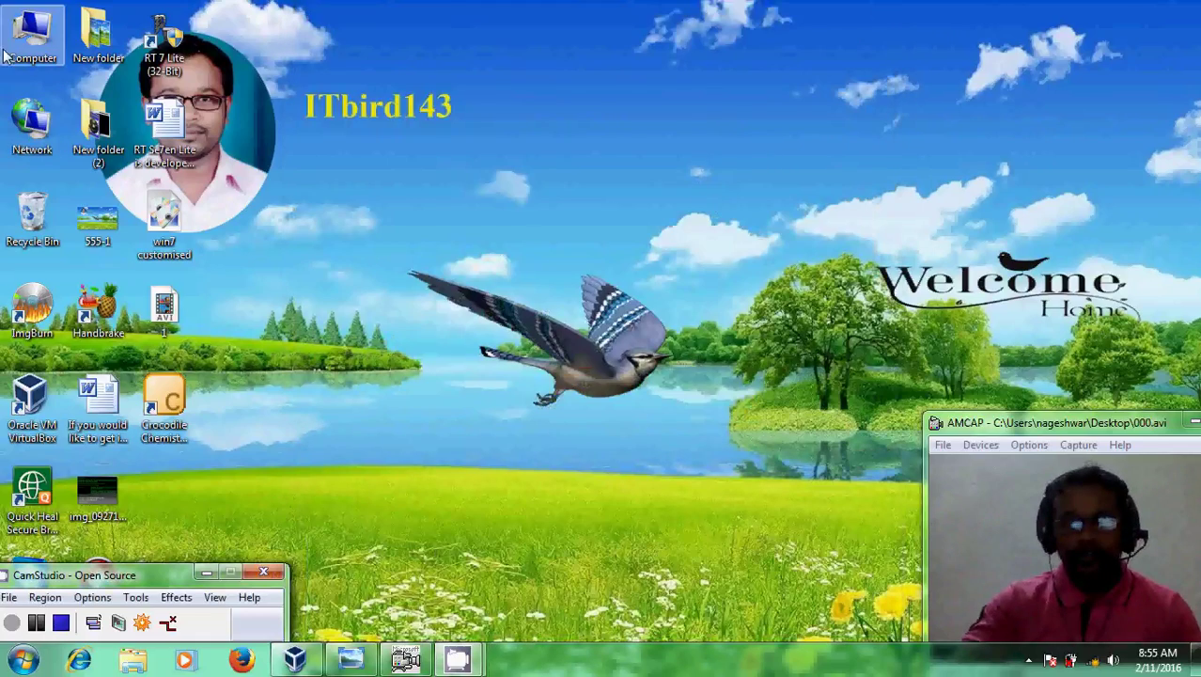
- Check the disc drives in Computer, dismissing the AutoPlay dialog and closing the window
double_click(36, 40)
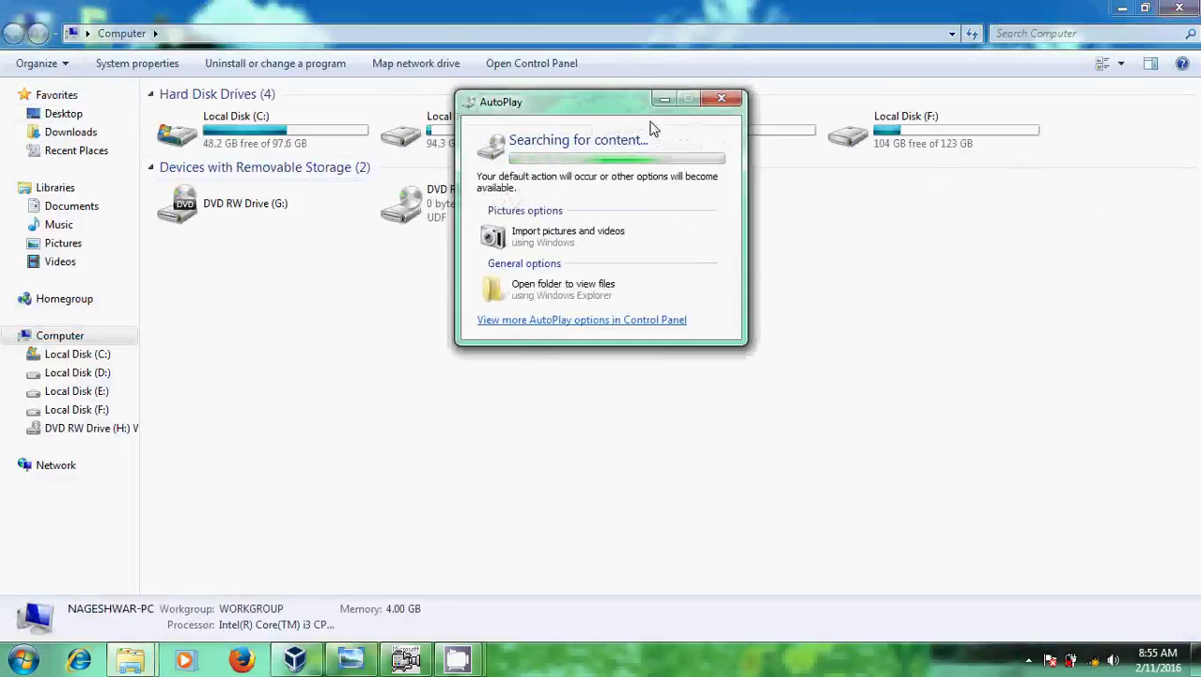
left_click(712, 97)
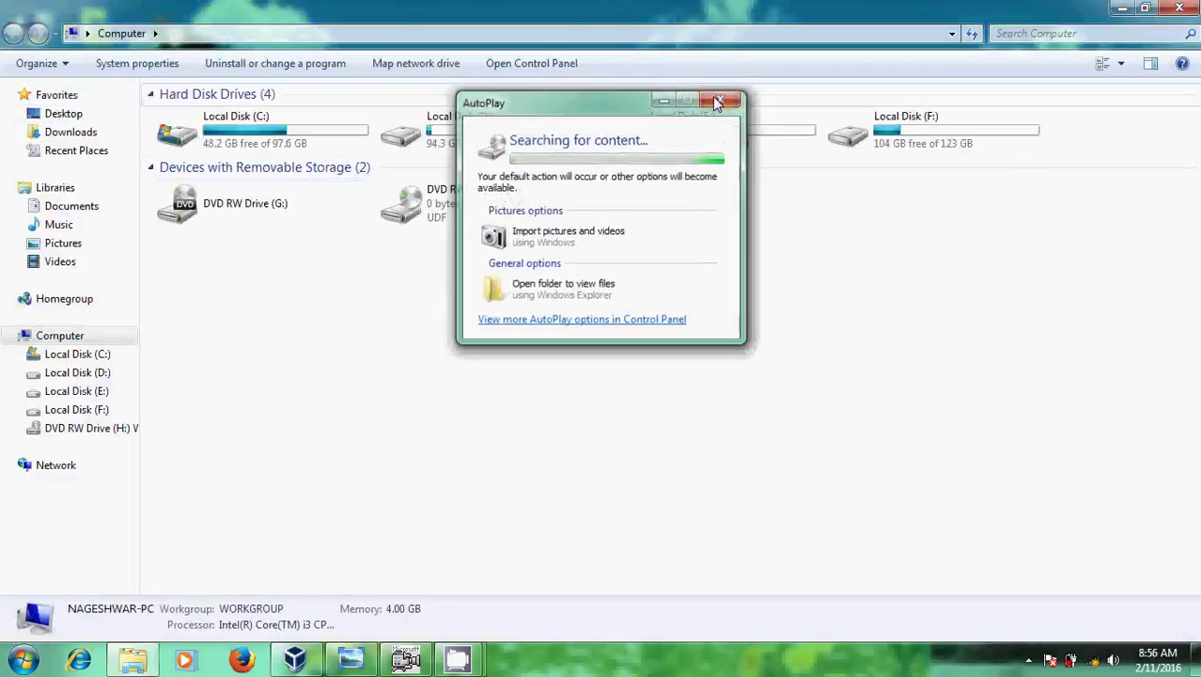
left_click(1181, 7)
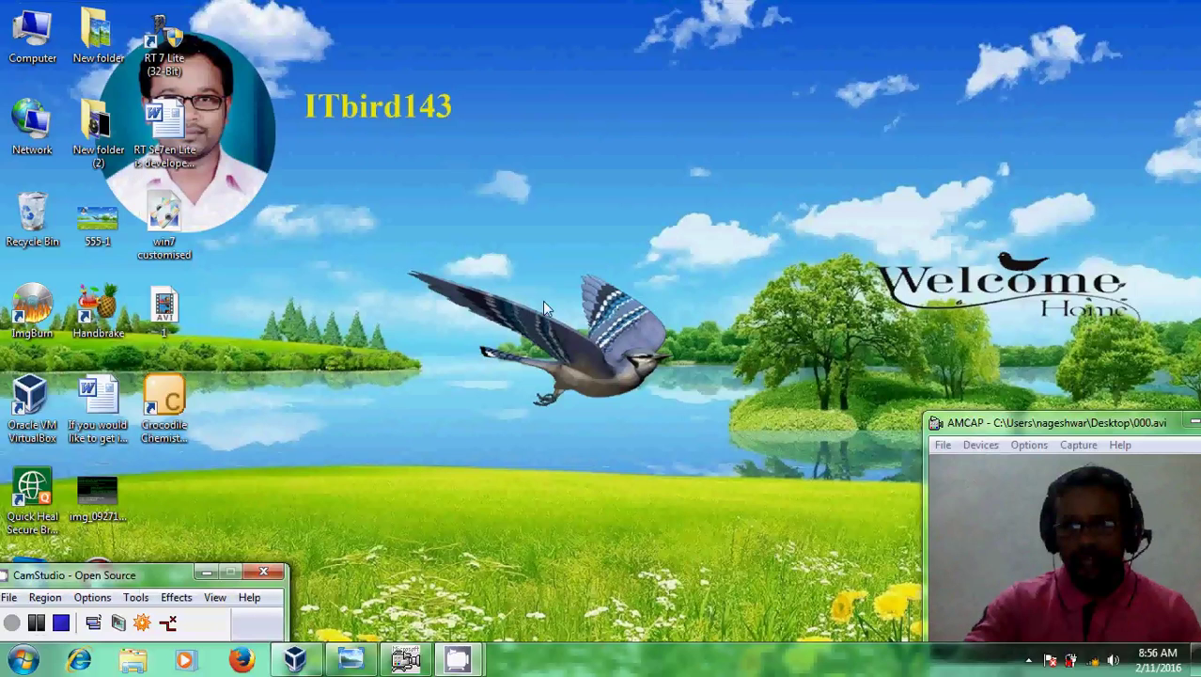
- Switch to Oracle VM VirtualBox and start the windo7 machine to boot from the burned disc, repositioning its window
left_click(294, 660)
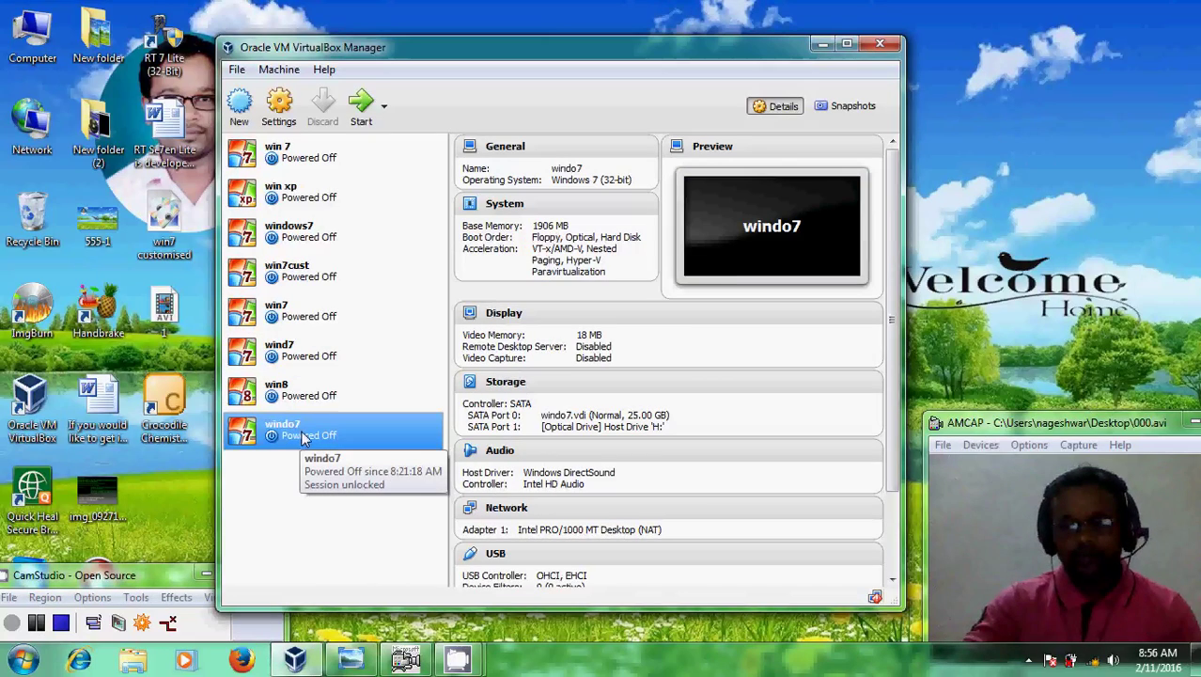
left_click(363, 107)
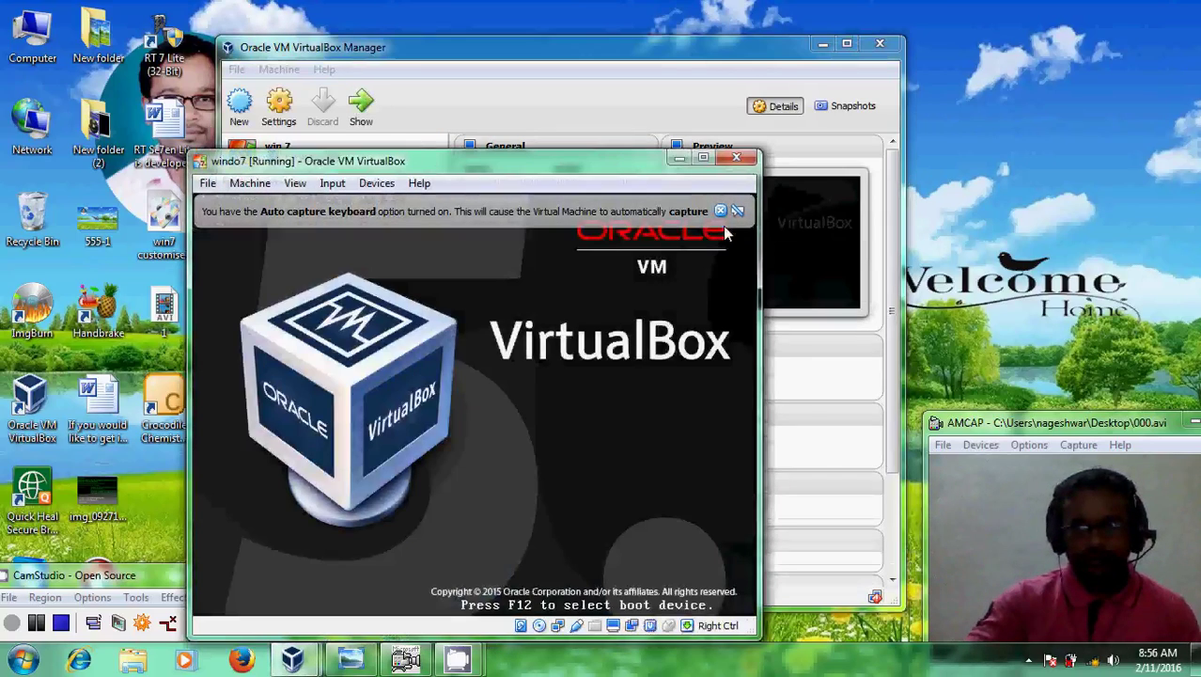
left_click(721, 212)
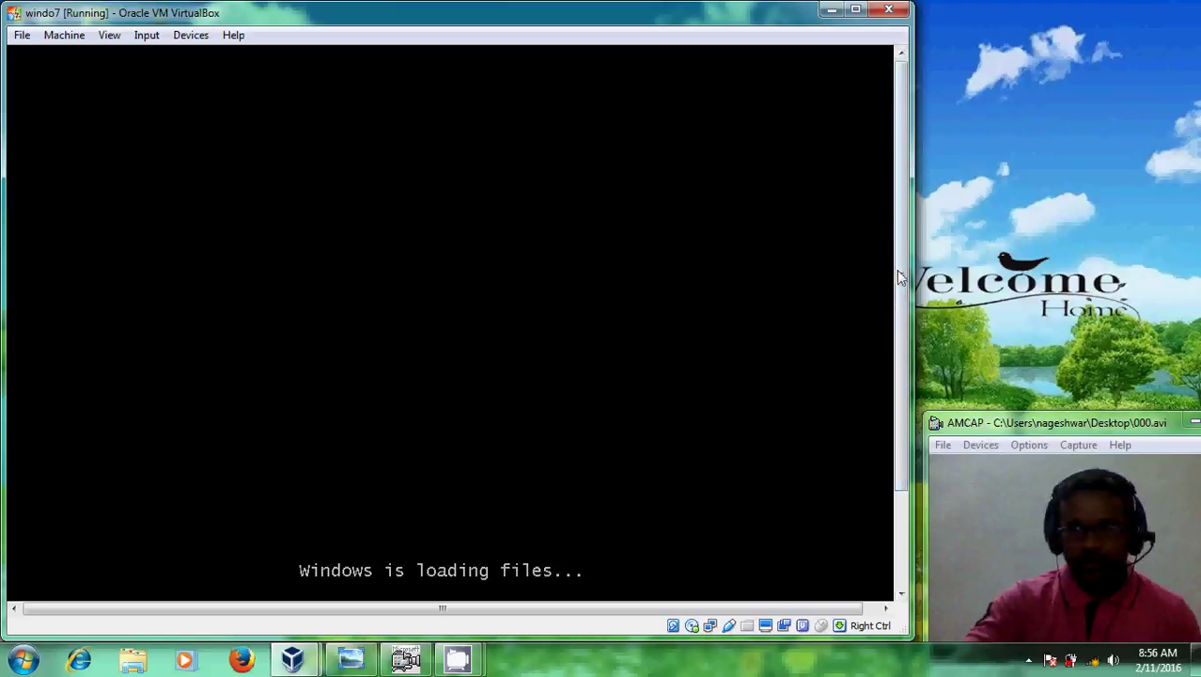
left_click_drag(902, 271, 894, 396)
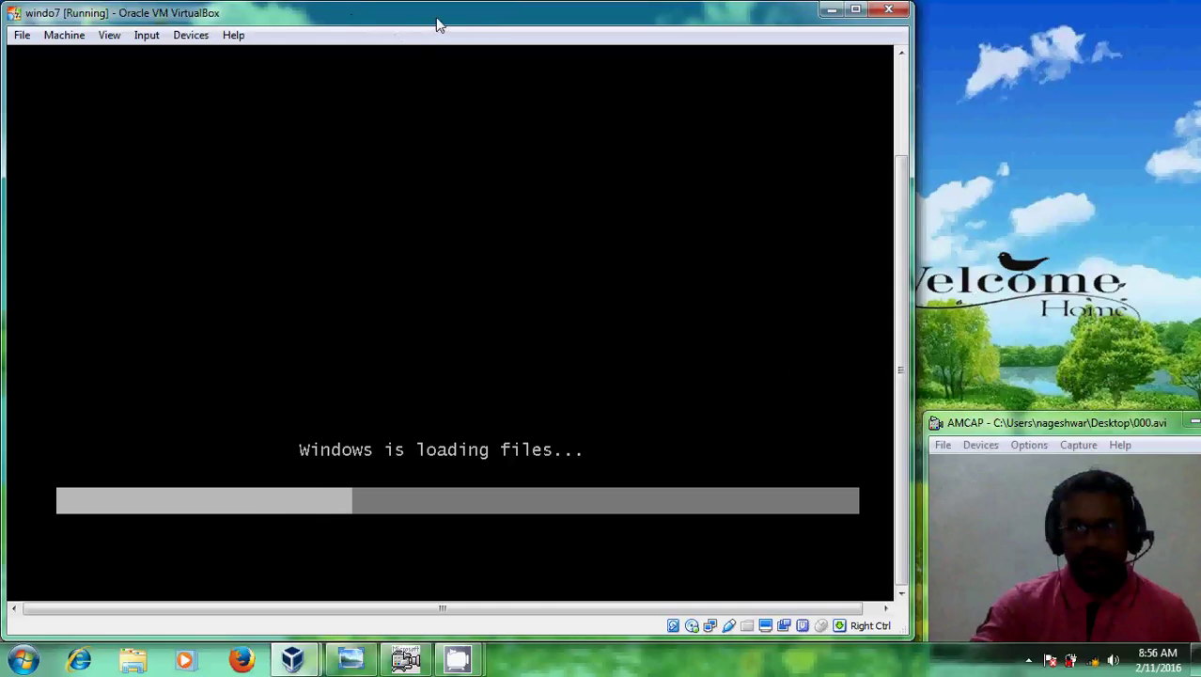
left_click_drag(437, 22, 492, 38)
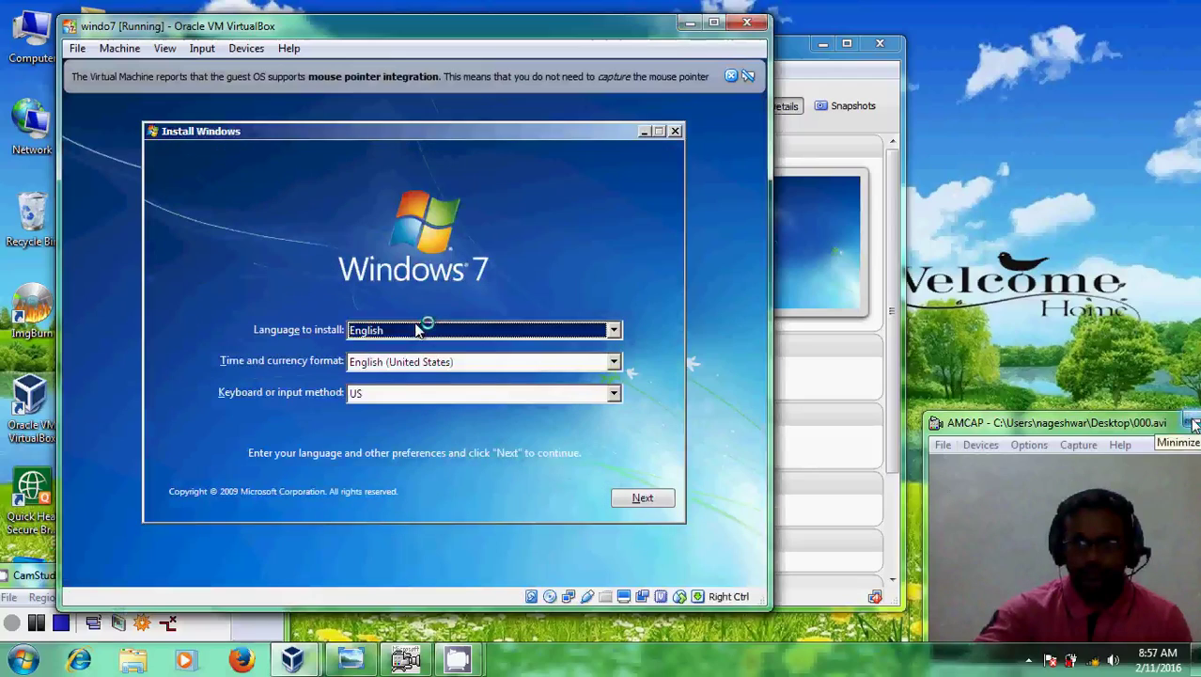
- Hide and restore the AMCAP webcam window, and minimize the windo7 machine and VirtualBox Manager windows
left_click(1193, 426)
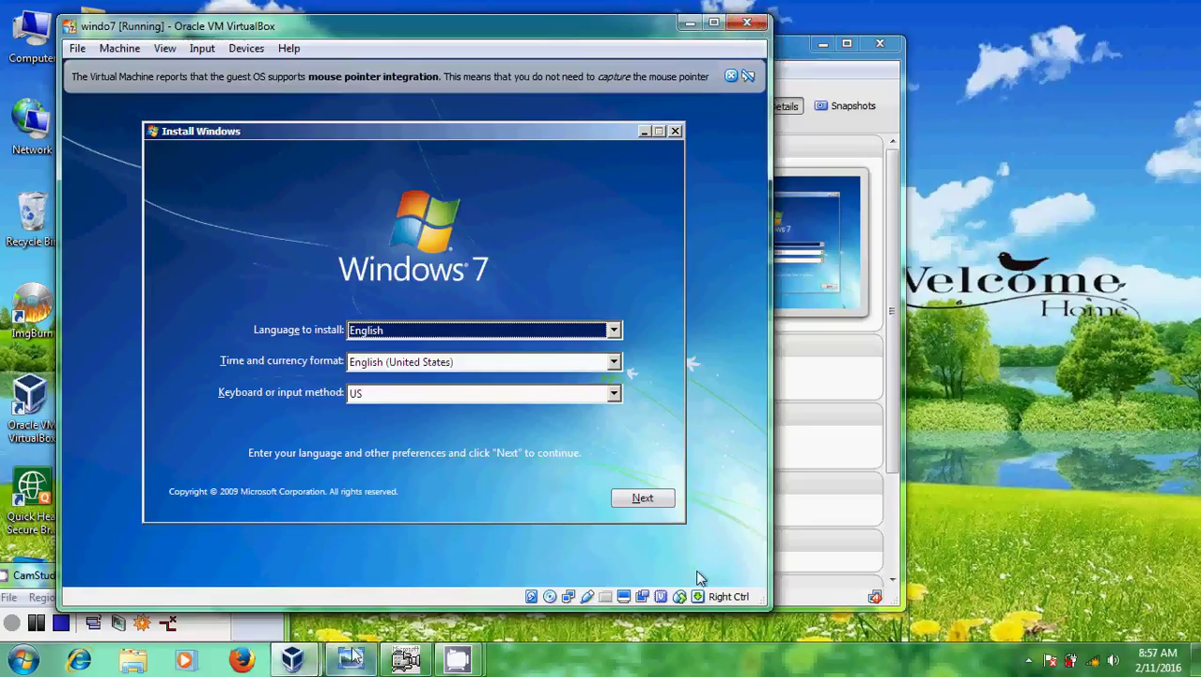
left_click(406, 658)
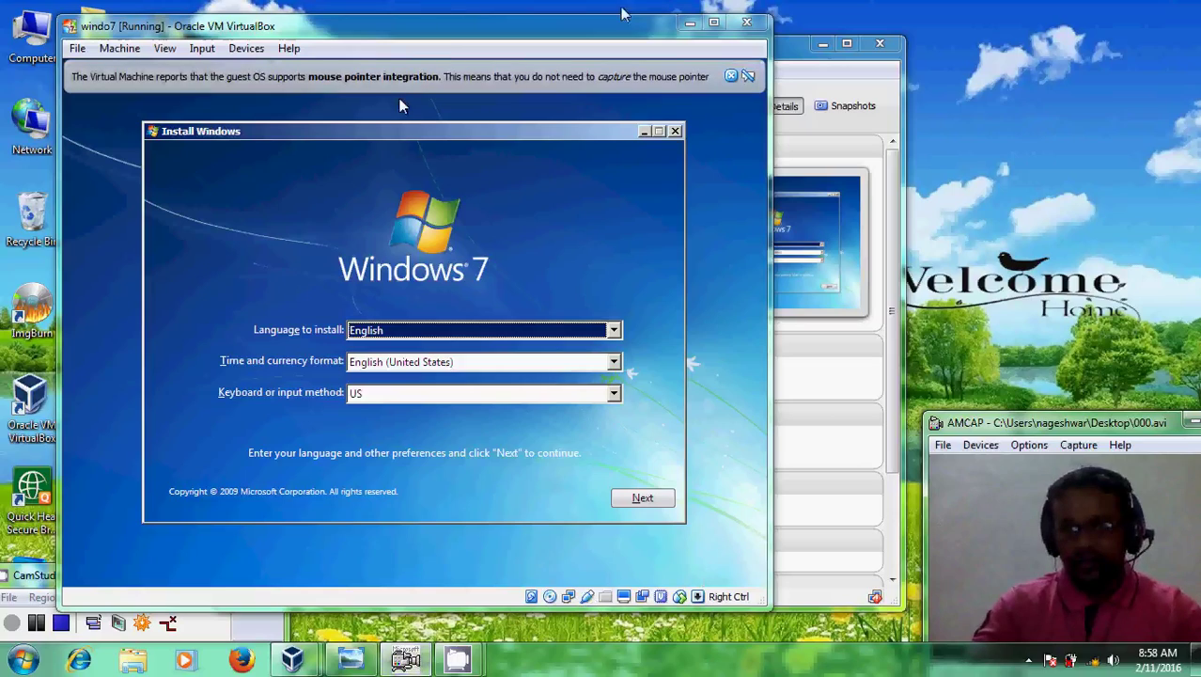
left_click(693, 23)
left_click(822, 43)
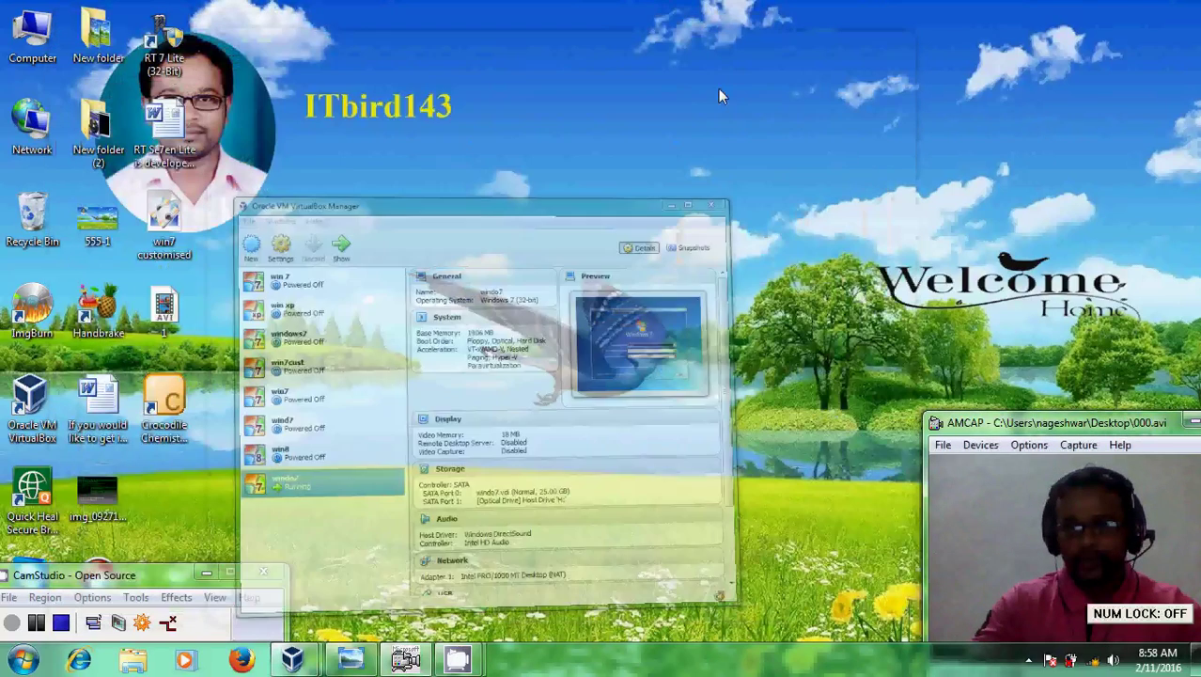